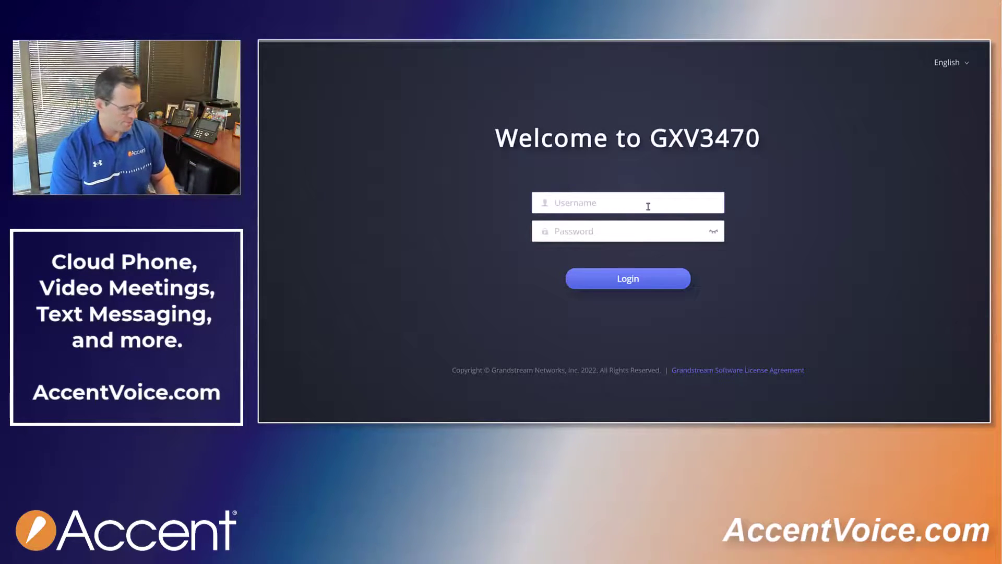
# - Log in to the web UI as admin with the default password
pyautogui.write('admin')
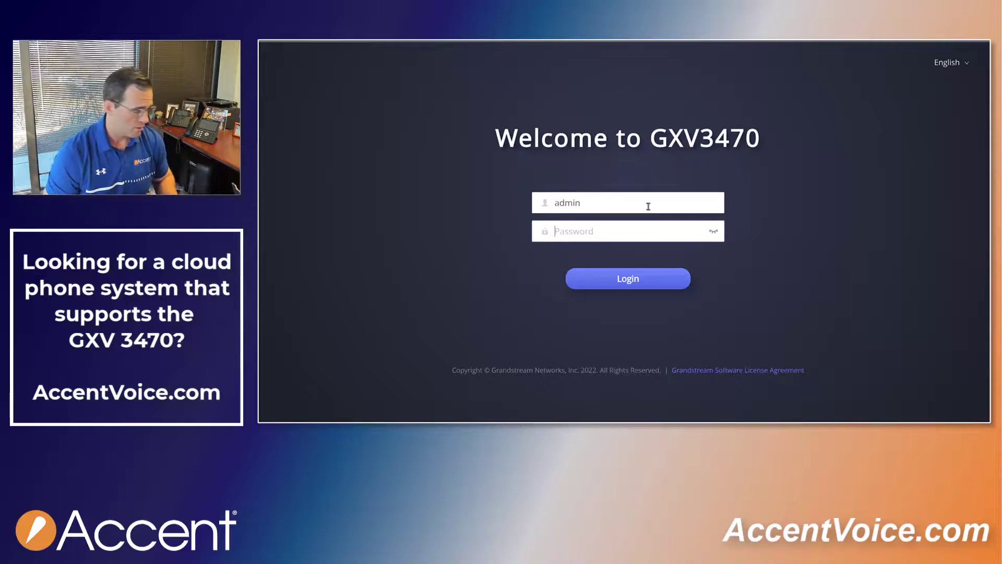
pyautogui.write('adm')
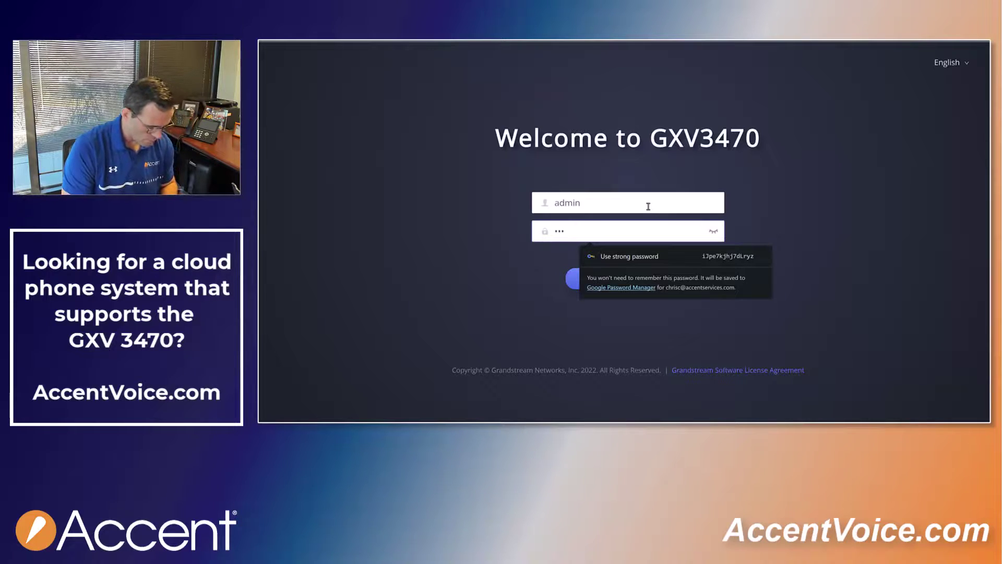
pyautogui.write('in')
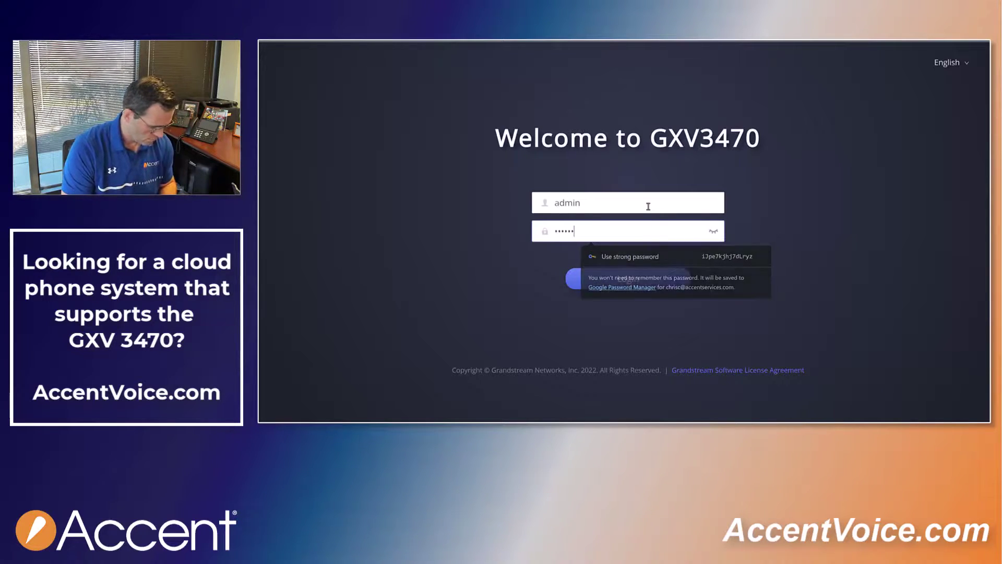
pyautogui.write('123')
pyautogui.press('Return')
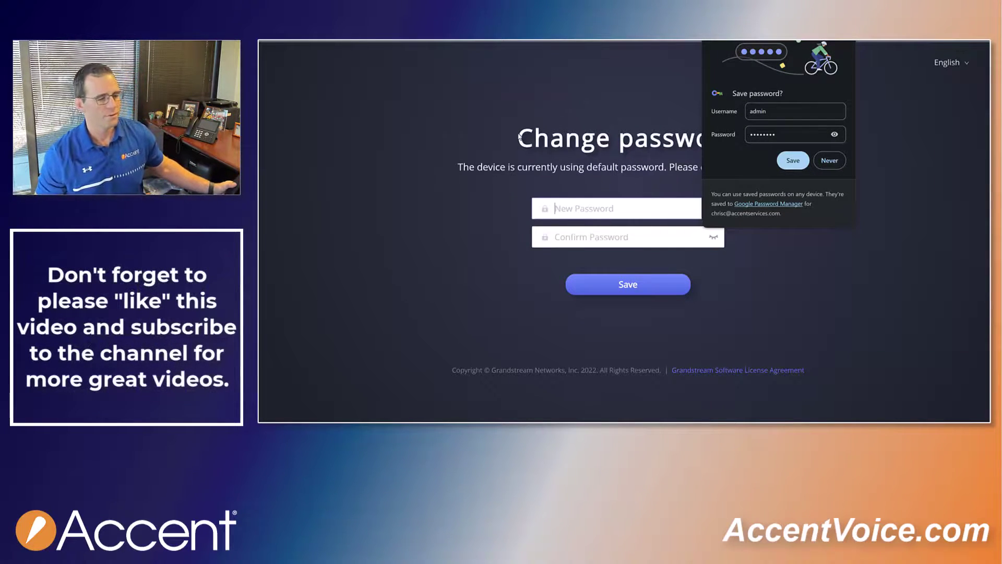
# - Replace the default admin password with a new one without letting the browser store it
pyautogui.click(843, 41)
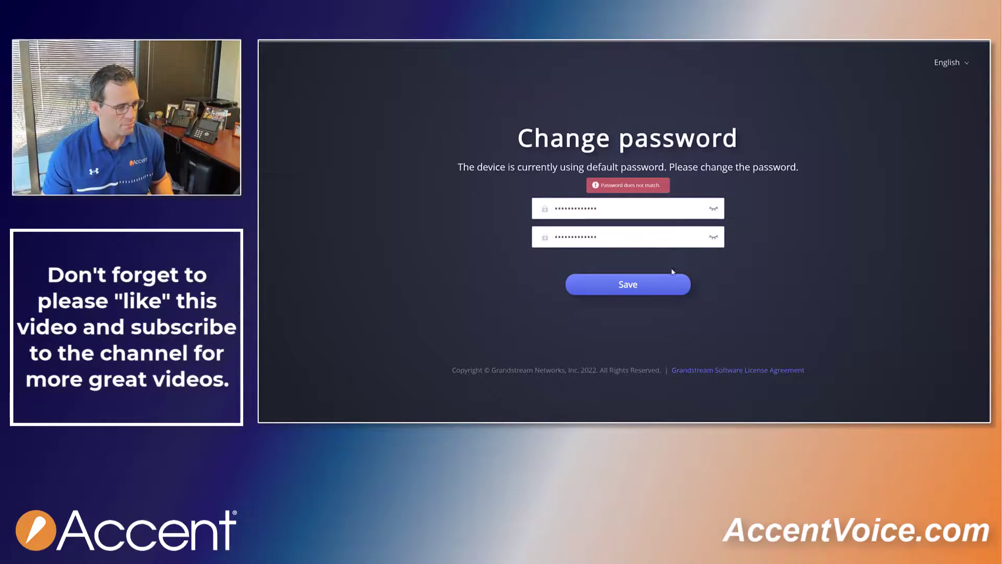
pyautogui.click(662, 291)
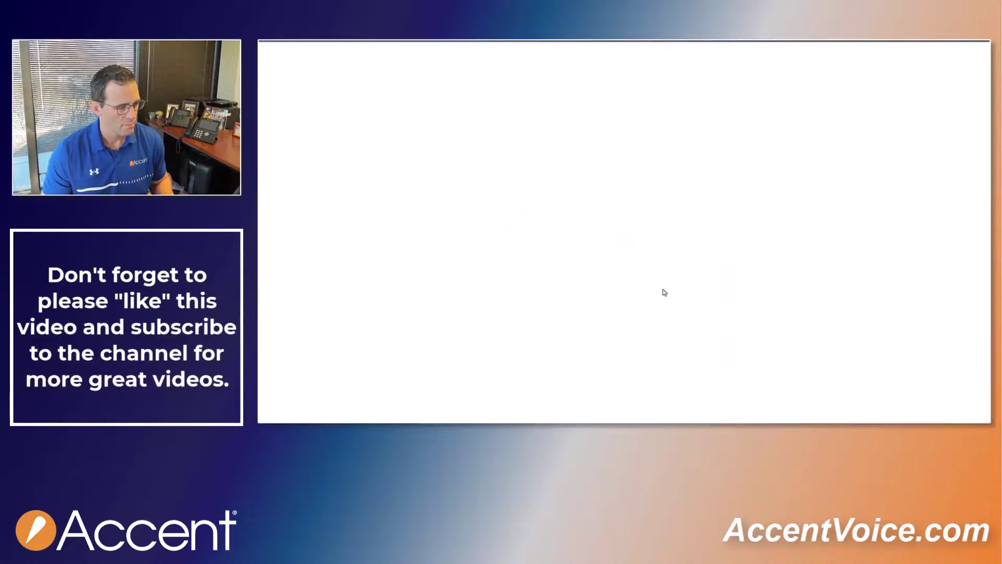
pyautogui.click(832, 160)
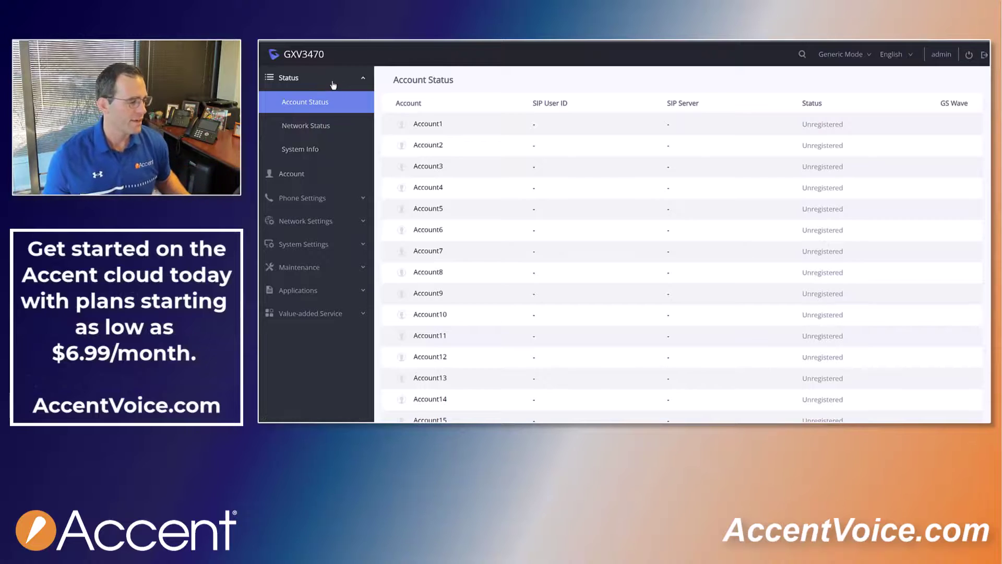
# - Go from the Account Status overview to Account 1's general settings
pyautogui.click(333, 85)
pyautogui.click(322, 79)
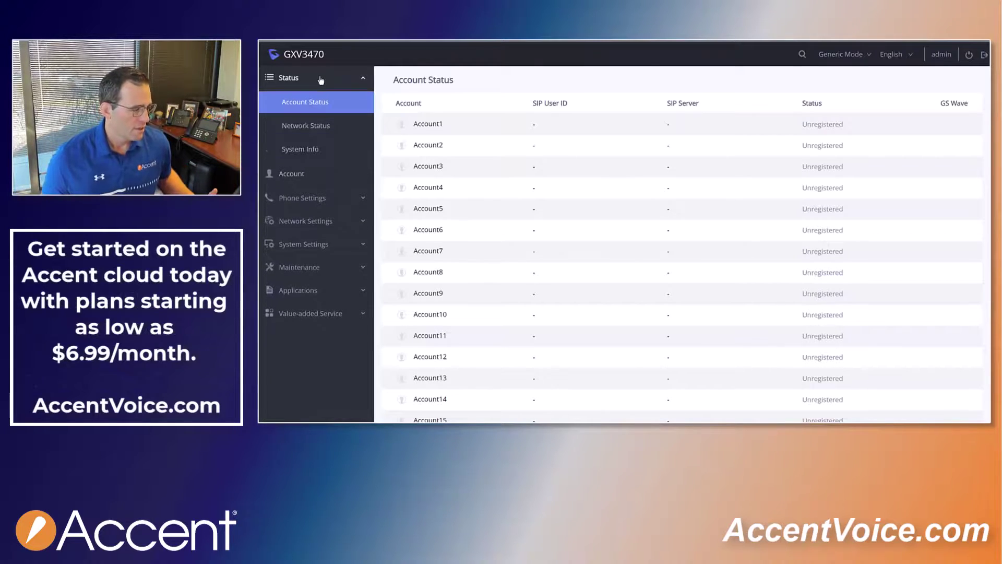
pyautogui.scroll(-2, 625, 217)
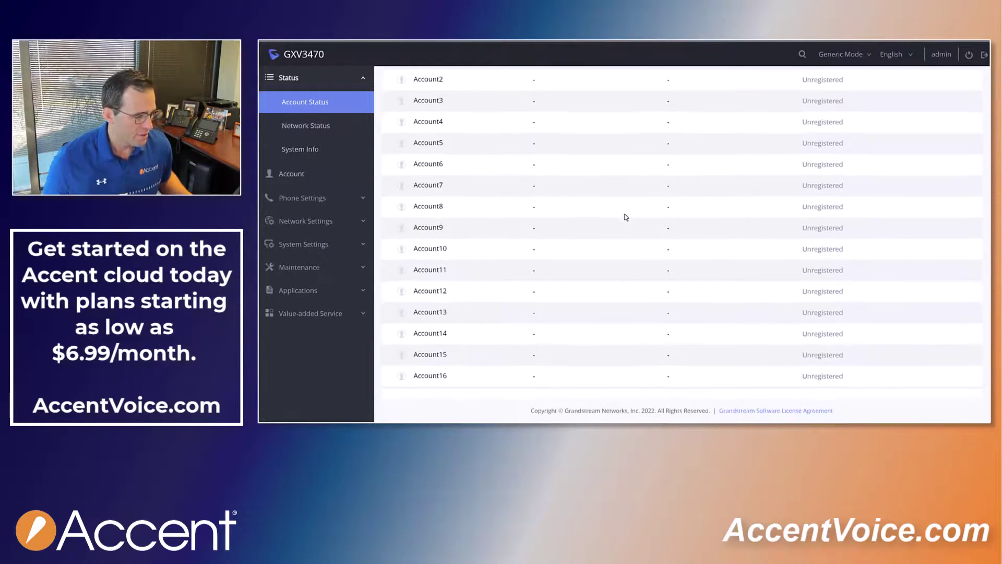
pyautogui.scroll(2, 626, 217)
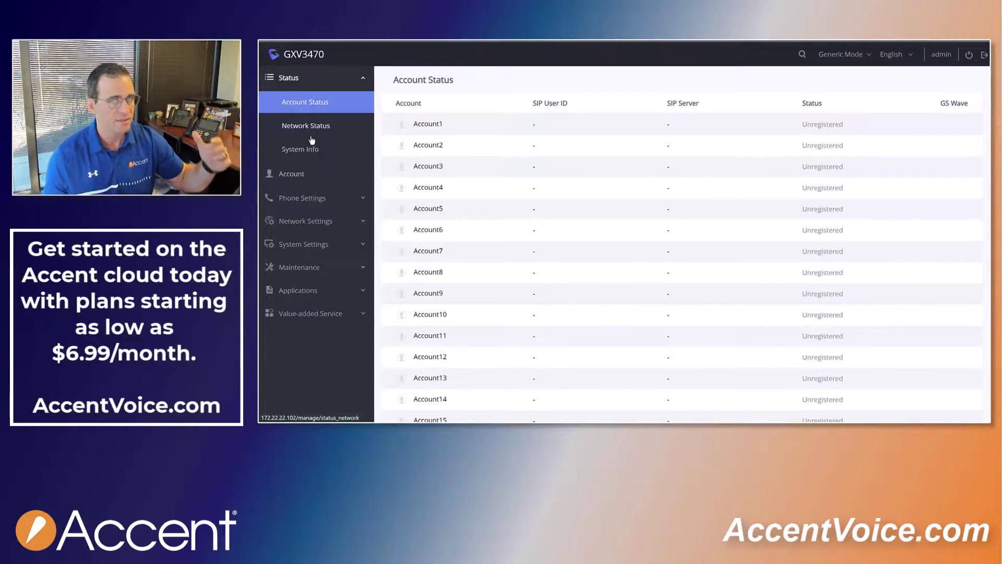
pyautogui.click(308, 171)
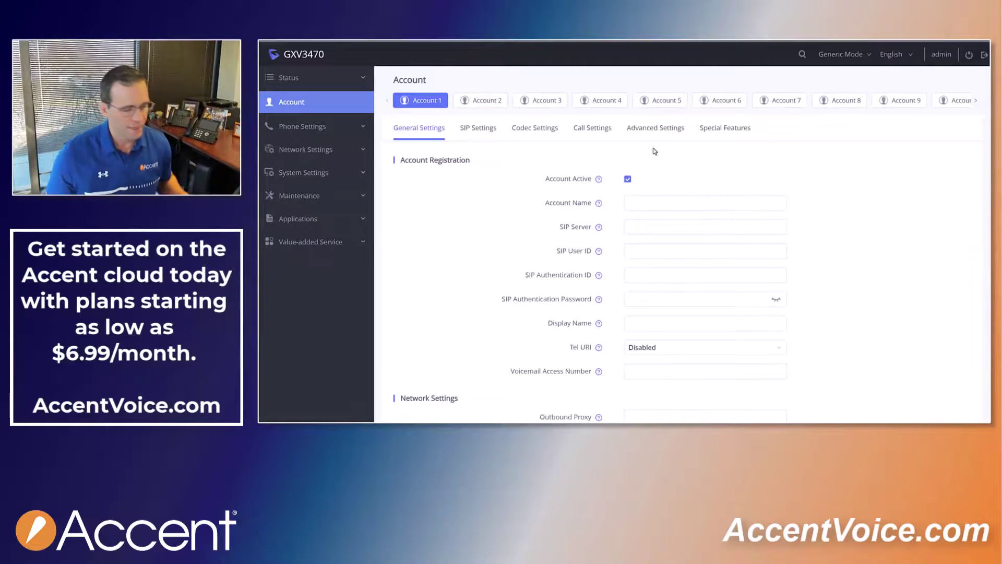
# - Name Account 1 'FreePBX' and move to the SIP Server field
pyautogui.click(640, 205)
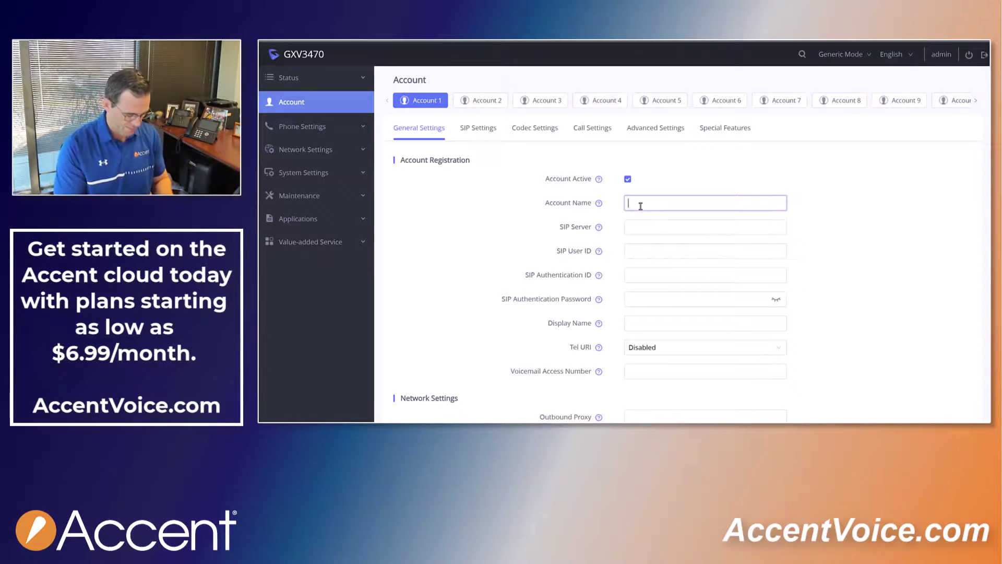
pyautogui.write('F')
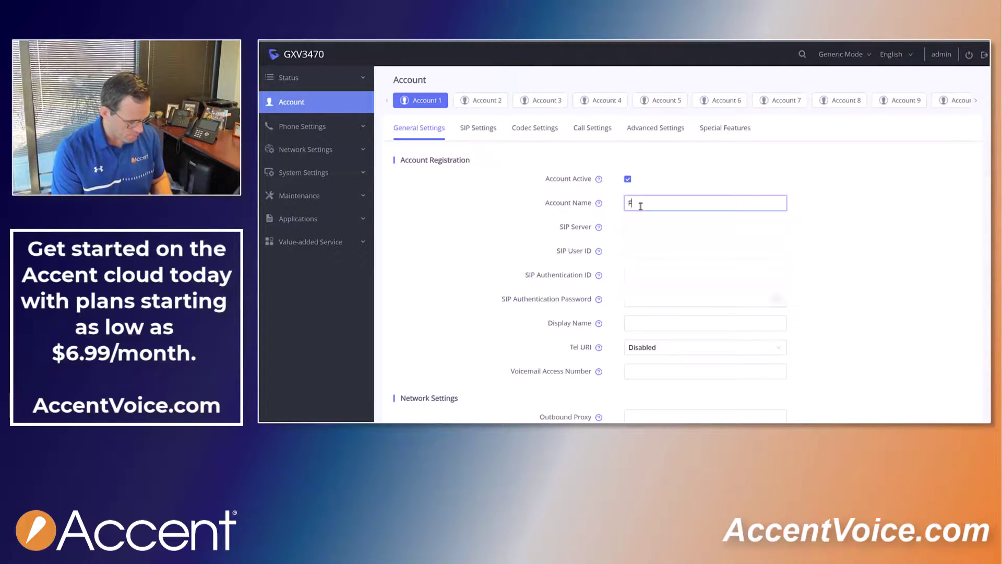
pyautogui.write('reePBX')
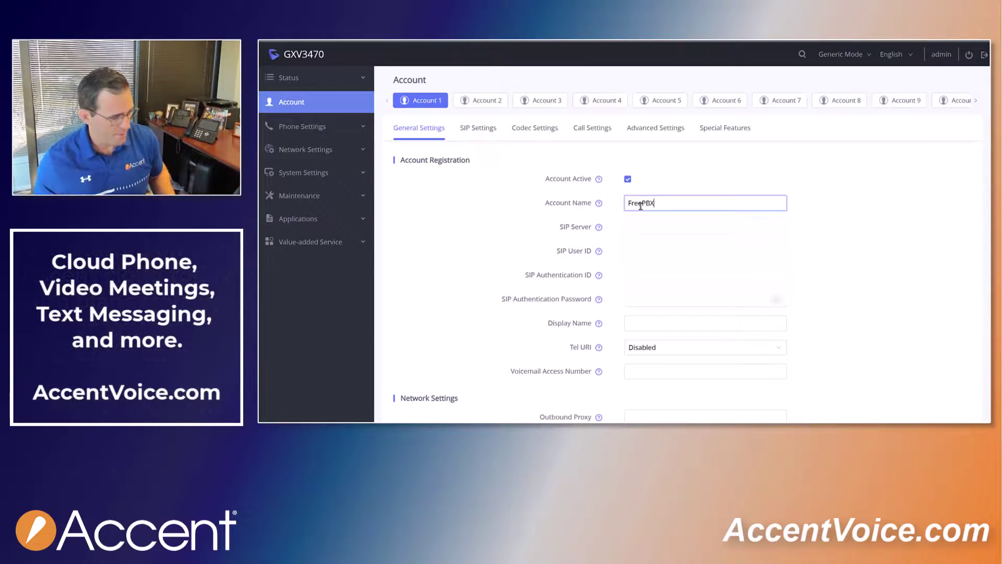
pyautogui.click(685, 229)
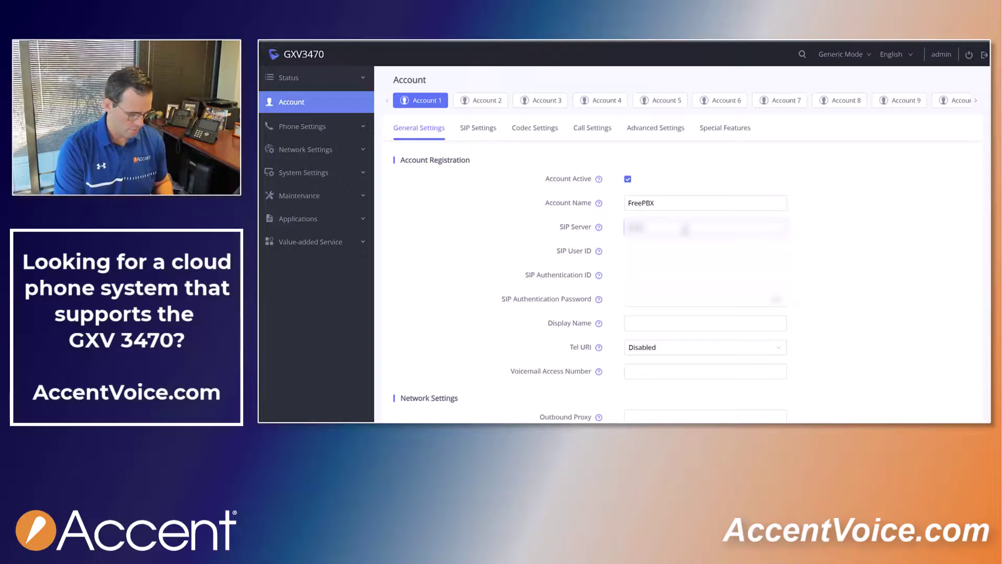
# - Set SIP server sip.provider.comcom, and SIP User ID and Authentication ID both to 1001
pyautogui.write('sip.provider.com')
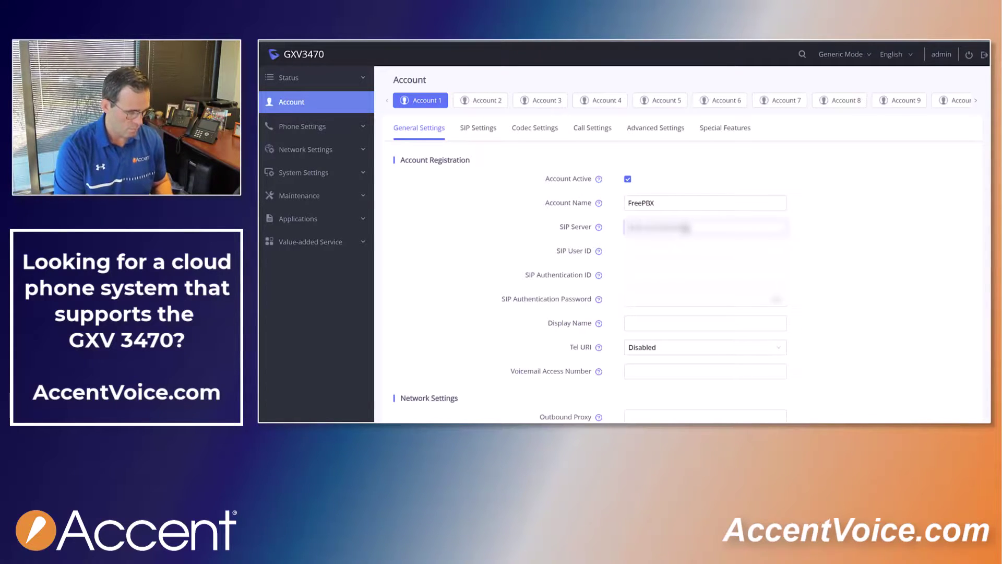
pyautogui.write('com')
pyautogui.click(625, 251)
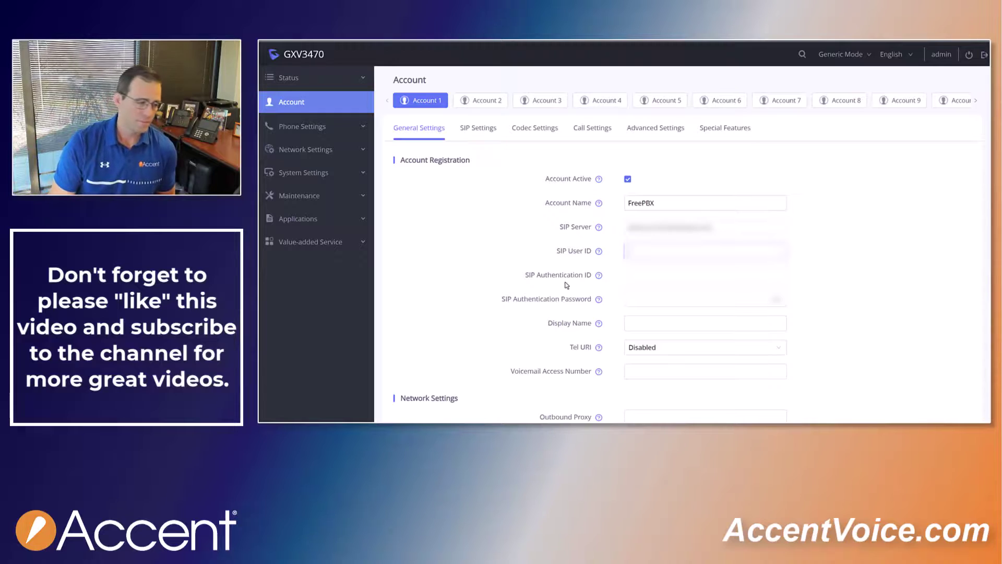
pyautogui.write('1001')
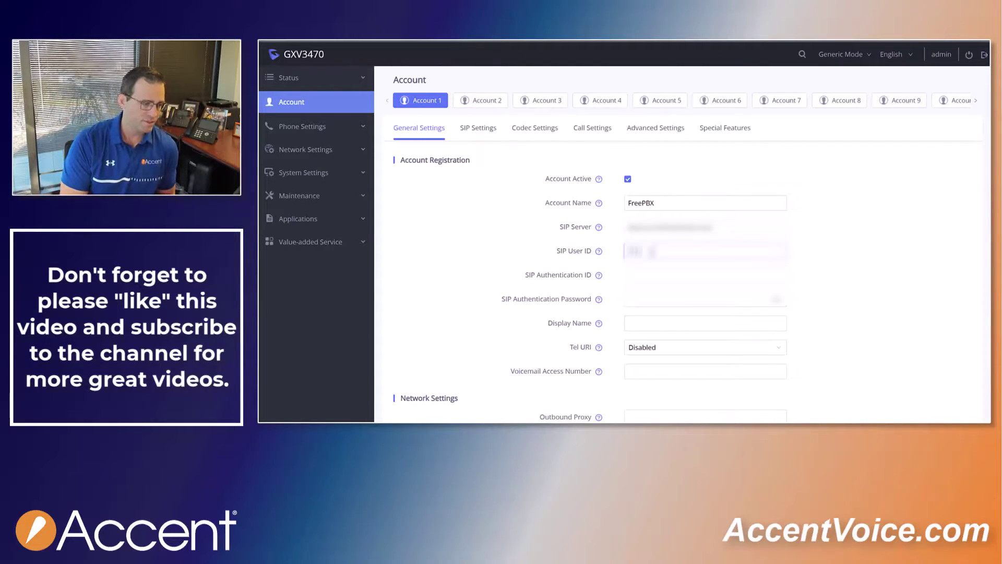
pyautogui.click(629, 275)
pyautogui.write('1001')
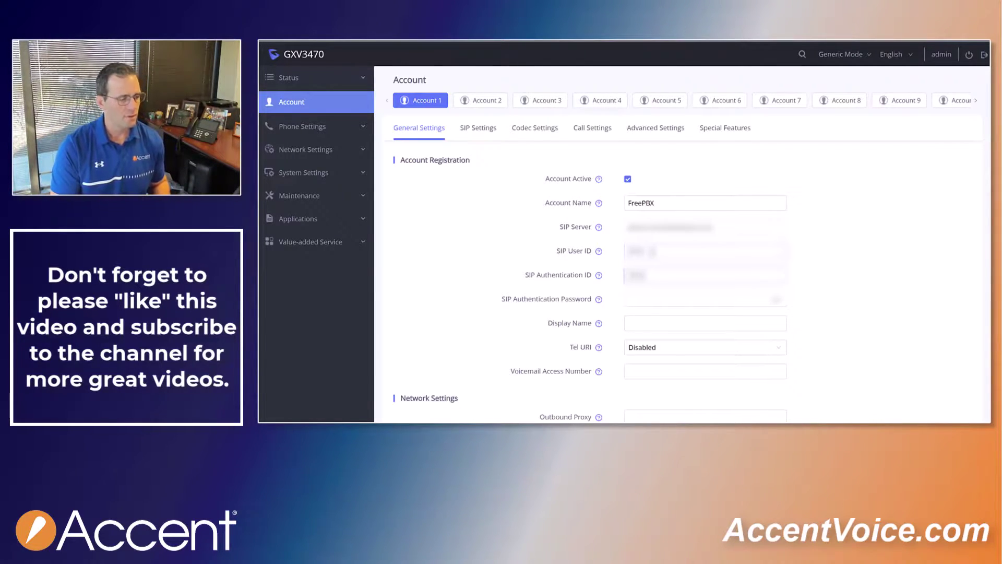
pyautogui.click(629, 299)
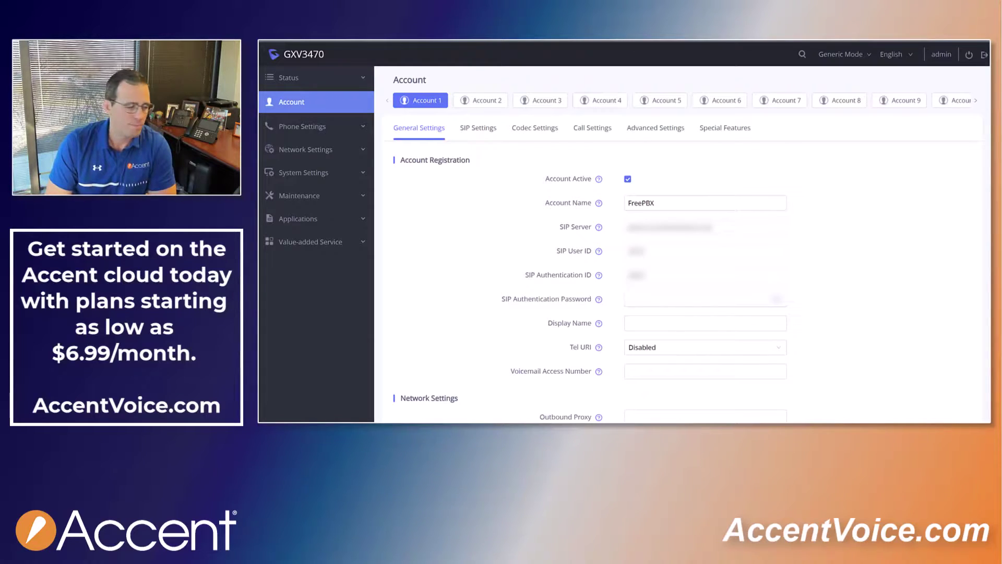
# - Paste the SIP authentication password and set the Display Name to 3533
pyautogui.rightClick(645, 298)
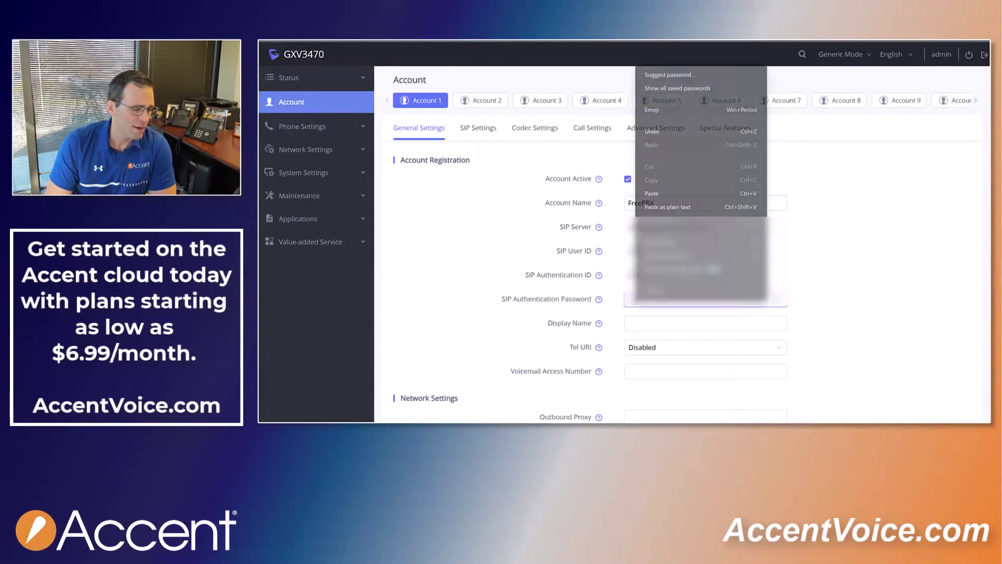
pyautogui.click(653, 194)
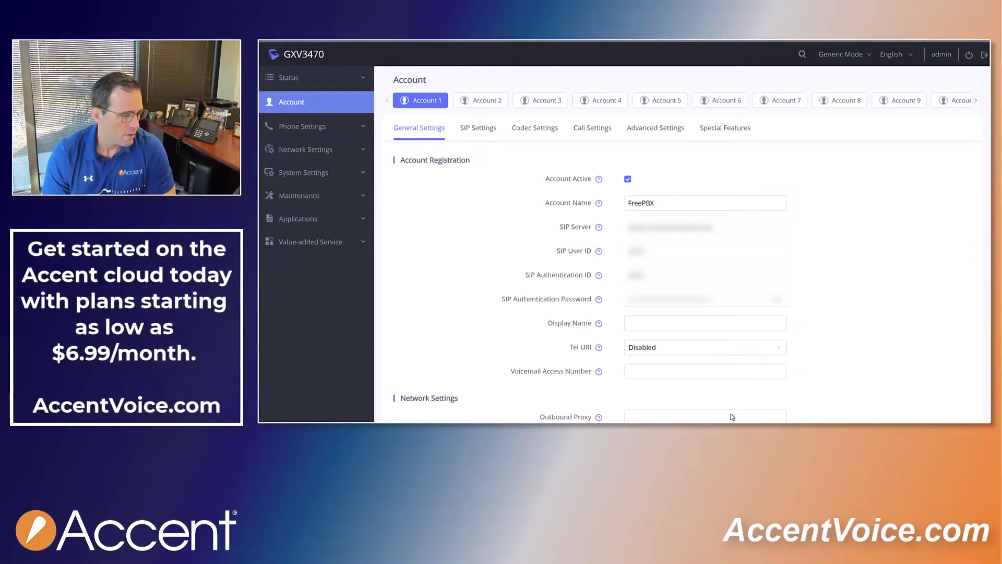
pyautogui.click(635, 324)
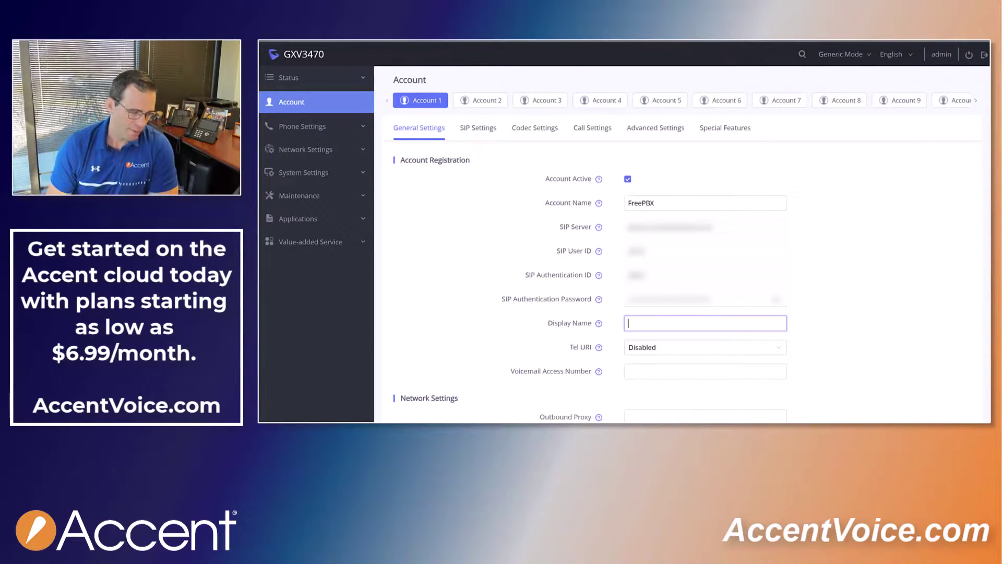
pyautogui.write('3533')
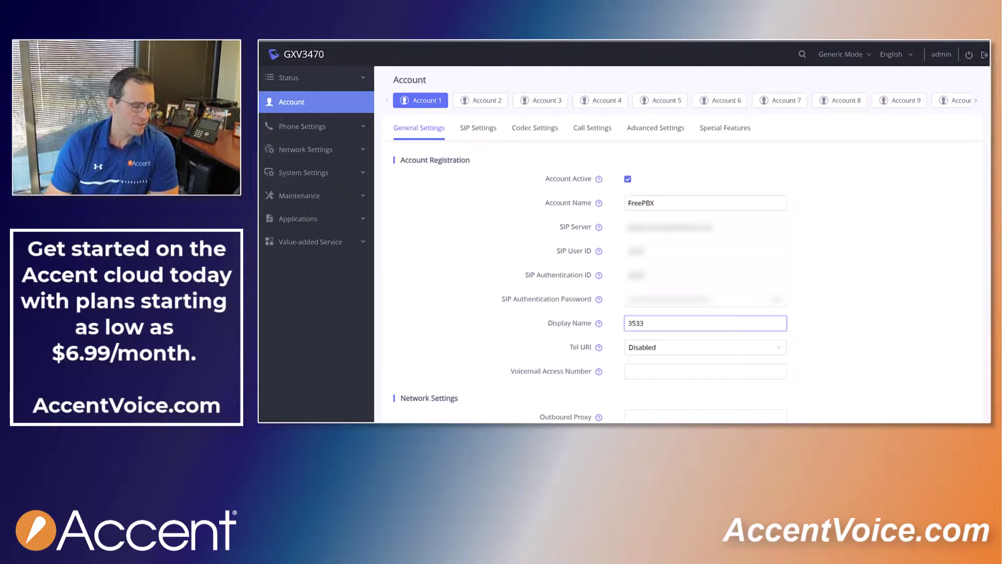
pyautogui.click(773, 195)
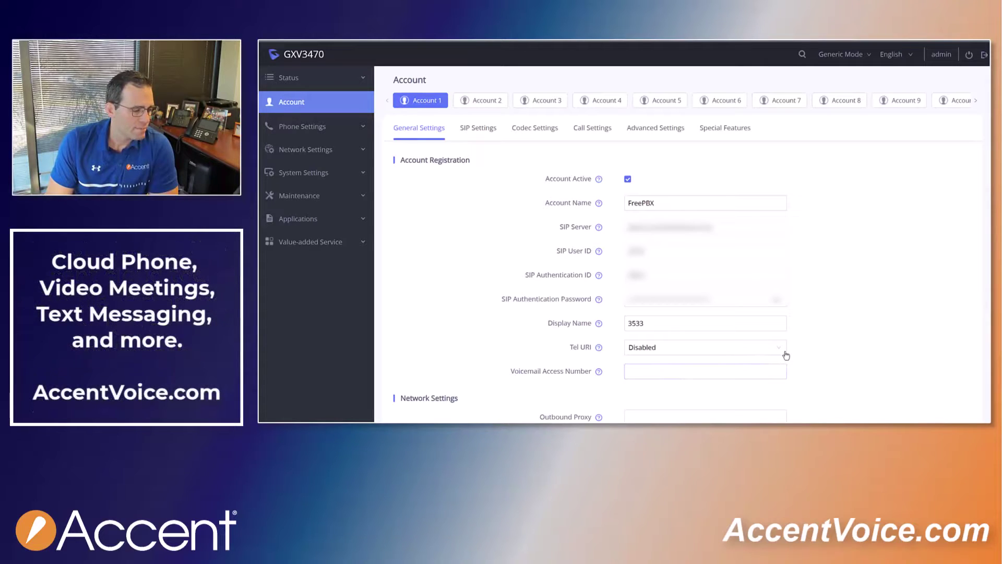
# - Set the Voicemail Access Number to *98
pyautogui.scroll(-1, 797, 351)
pyautogui.click(684, 329)
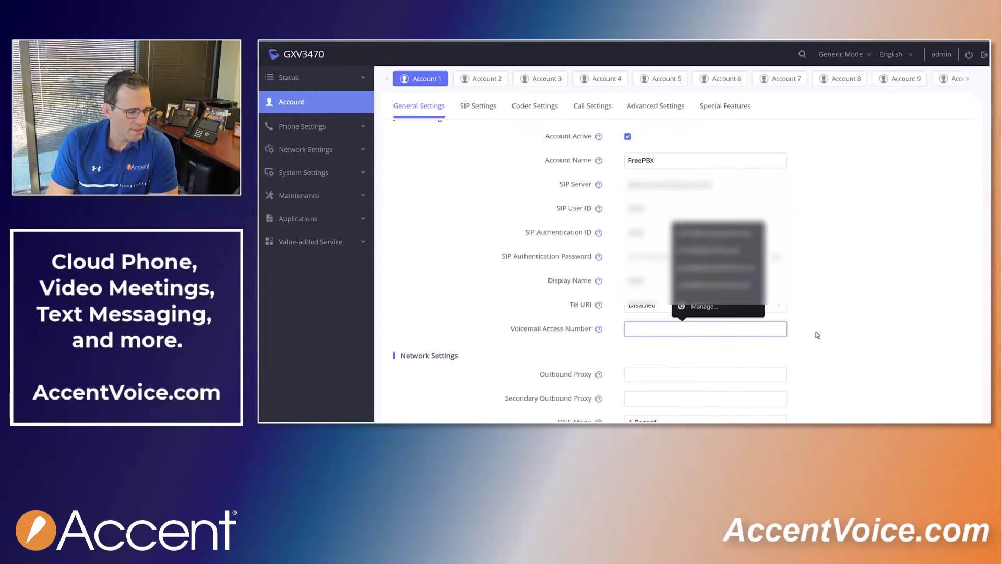
pyautogui.click(757, 331)
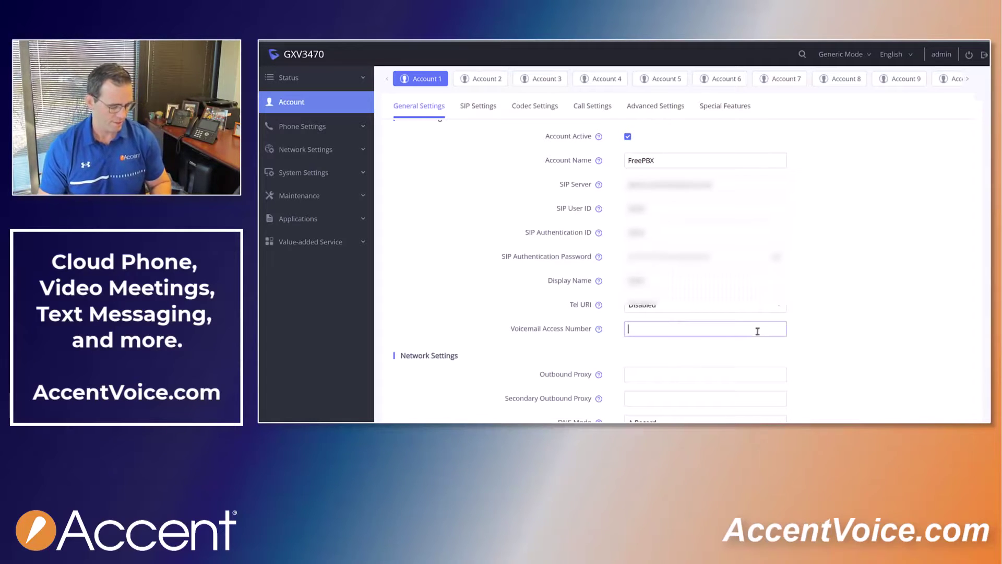
pyautogui.write('*98')
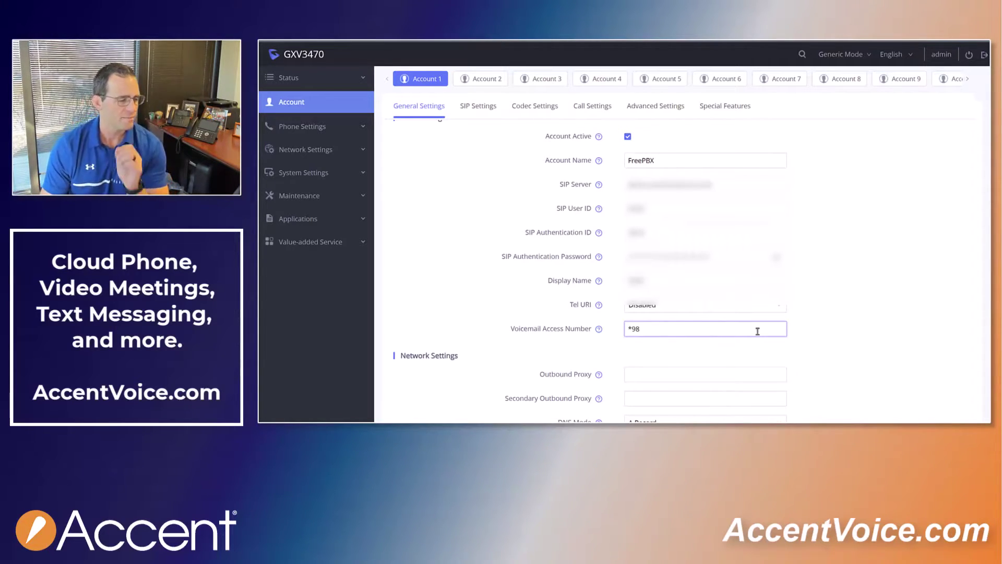
pyautogui.click(814, 316)
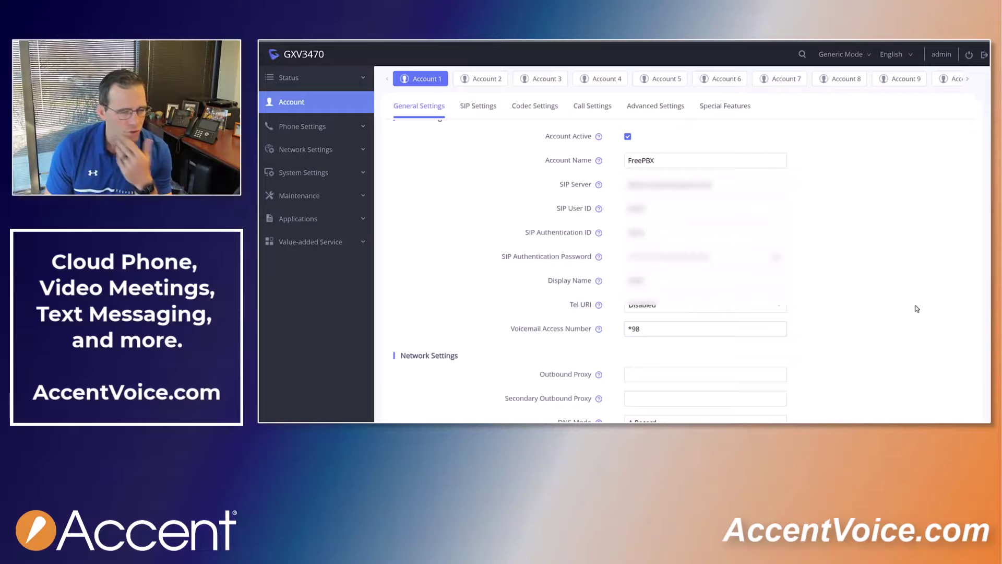
pyautogui.scroll(-3, 917, 308)
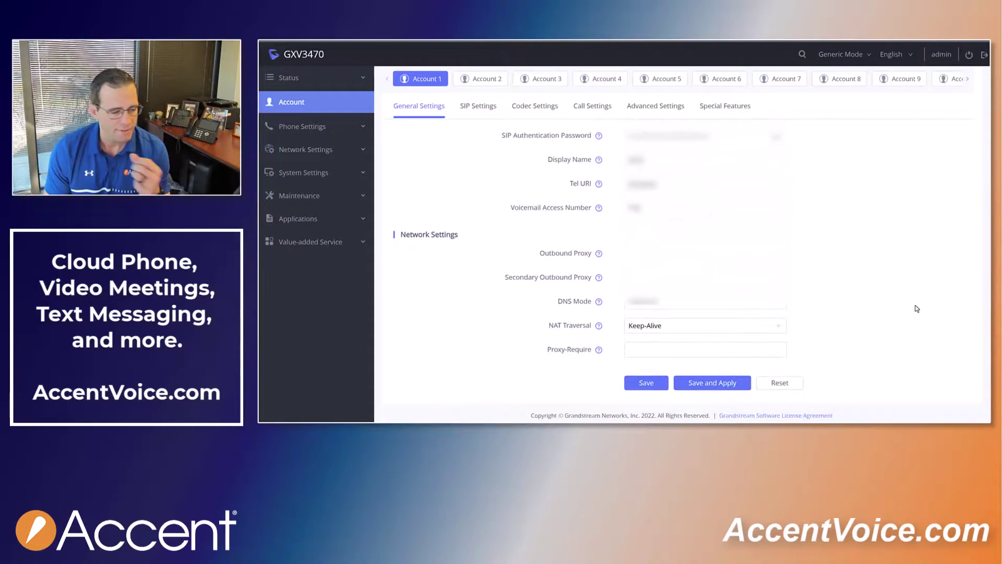
# - Save and apply Account 1's FreePBX general settings
pyautogui.scroll(3, 917, 309)
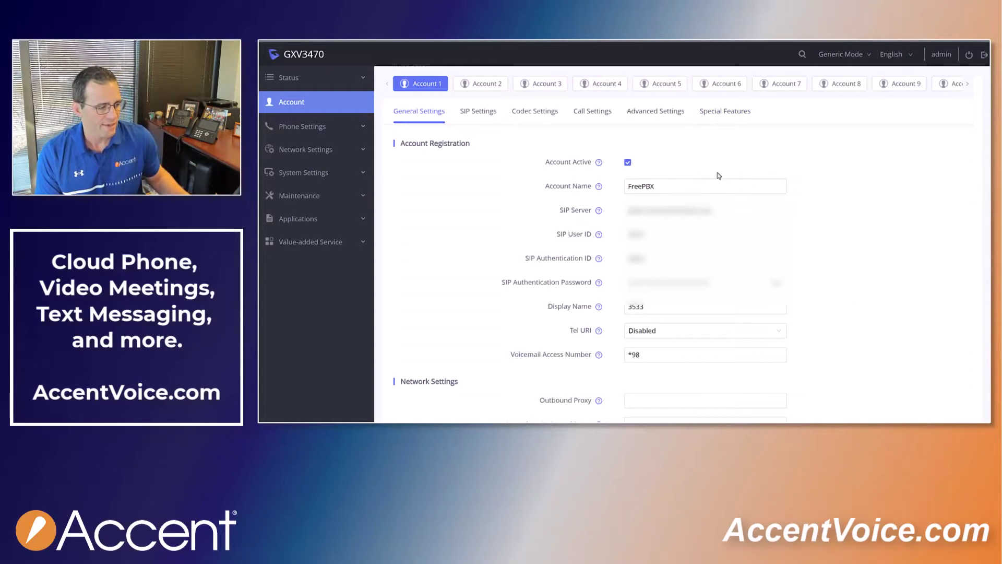
pyautogui.scroll(-3, 822, 243)
pyautogui.click(716, 380)
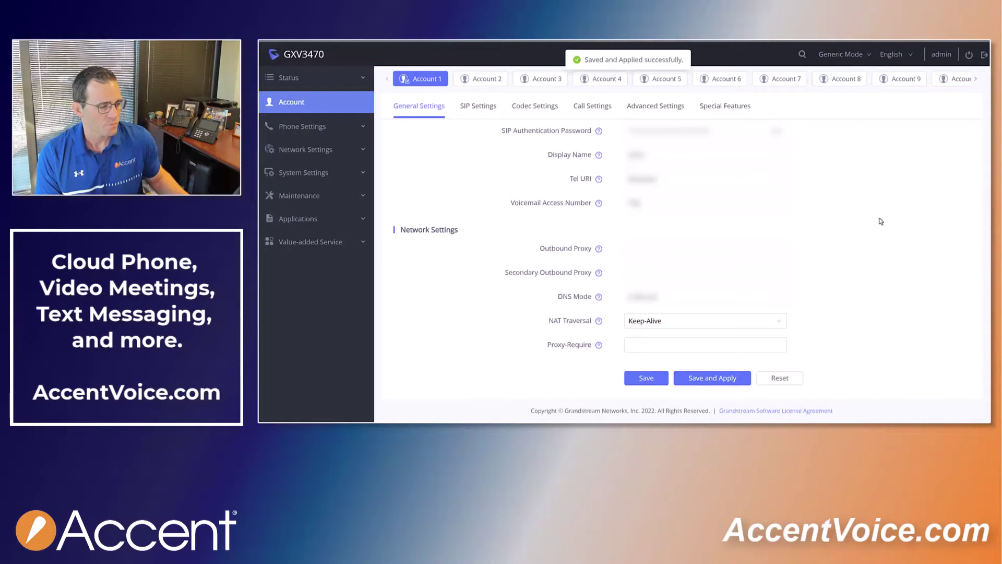
pyautogui.scroll(3, 881, 221)
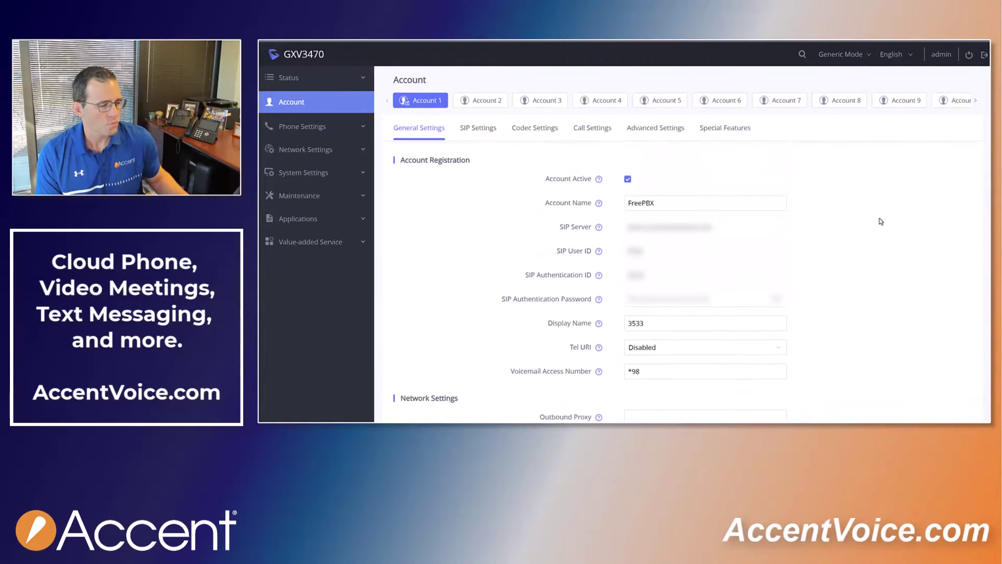